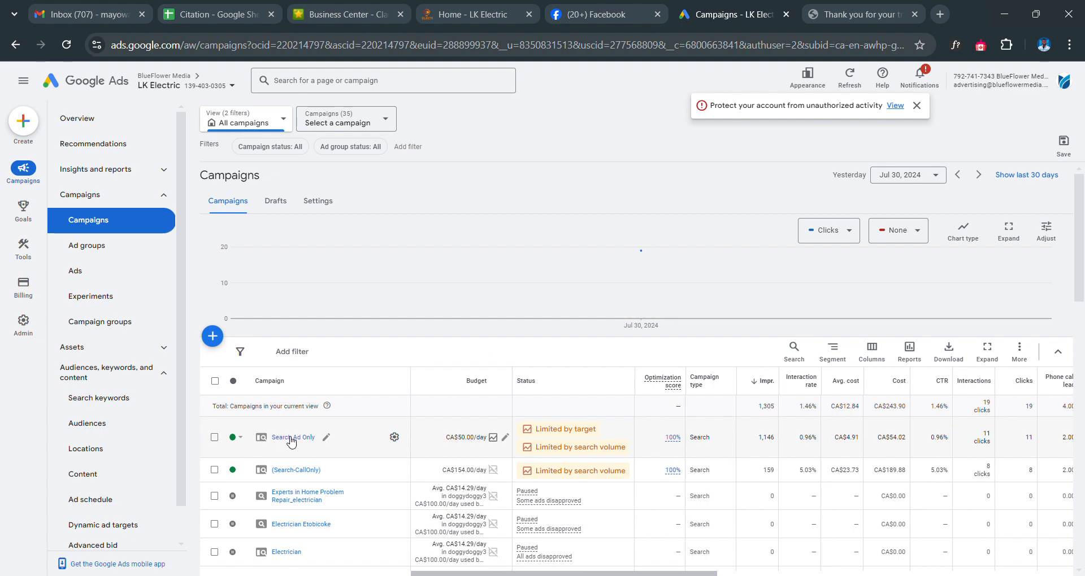
# Open the search keywords of the Search Ad Only campaign and look through the existing keyword list
pyautogui.click(291, 438)
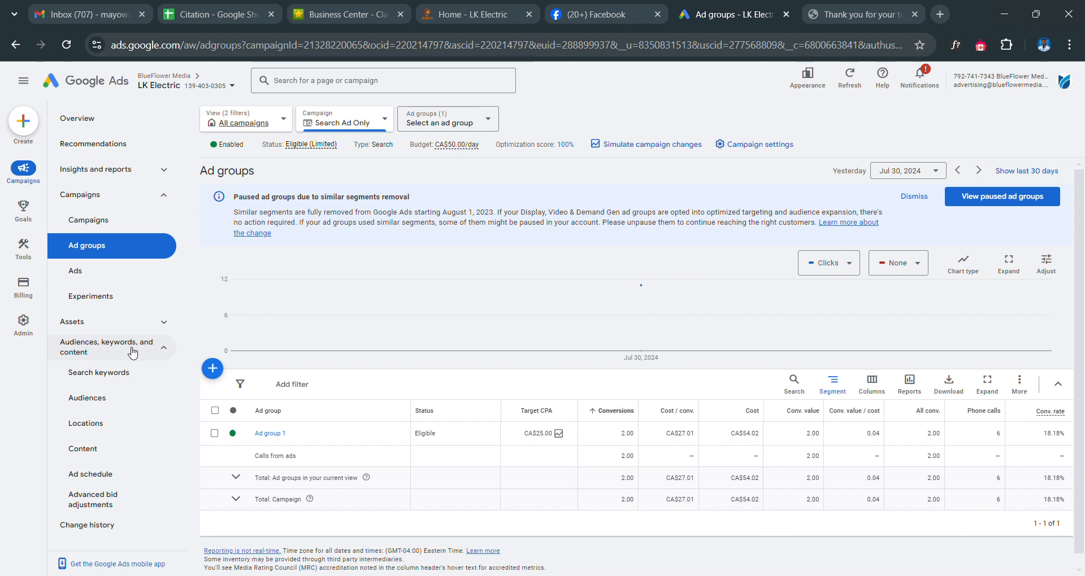
pyautogui.click(165, 351)
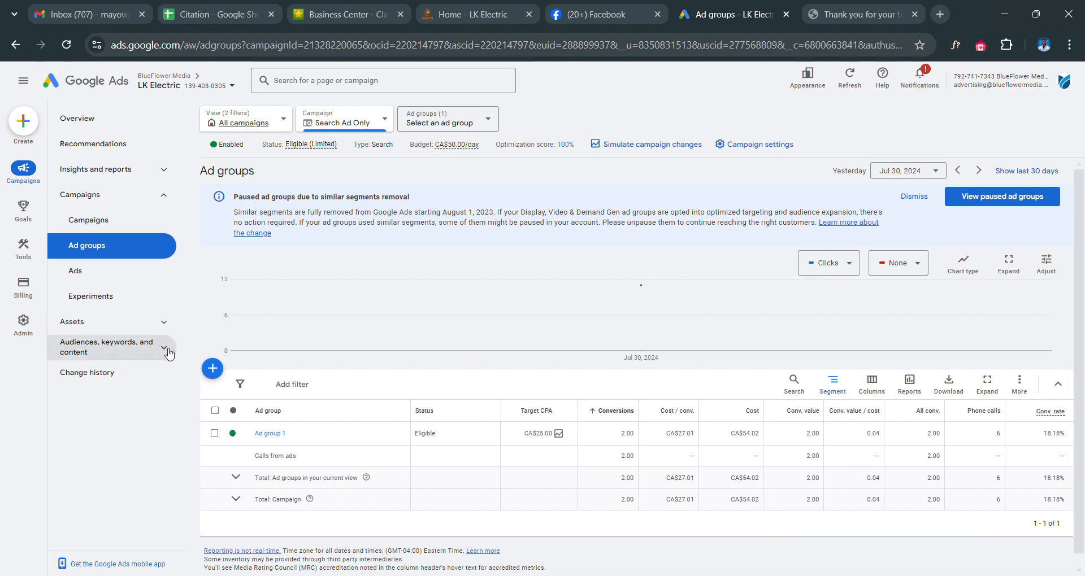
pyautogui.click(167, 351)
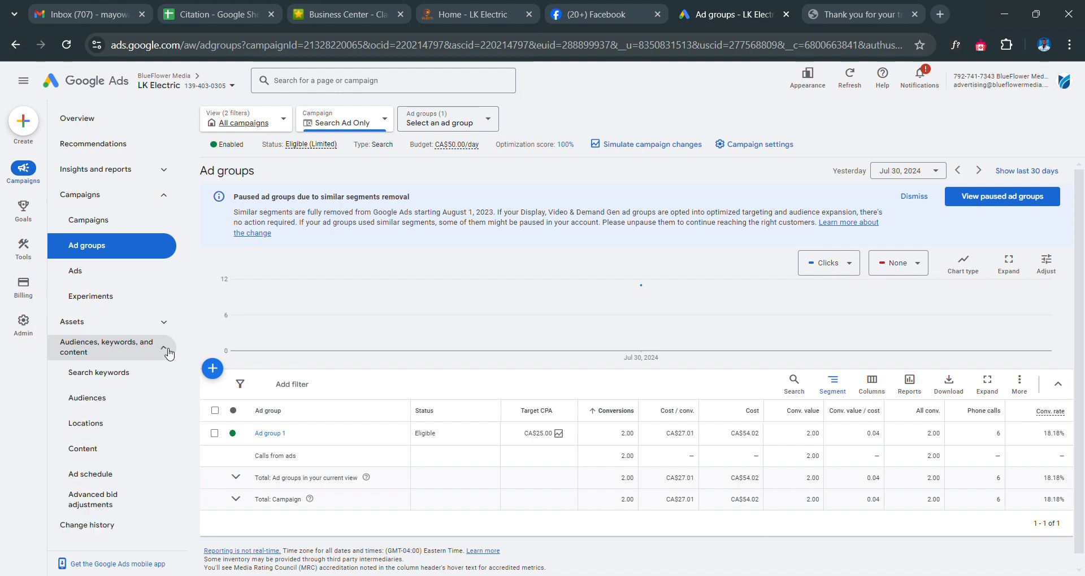
pyautogui.click(112, 376)
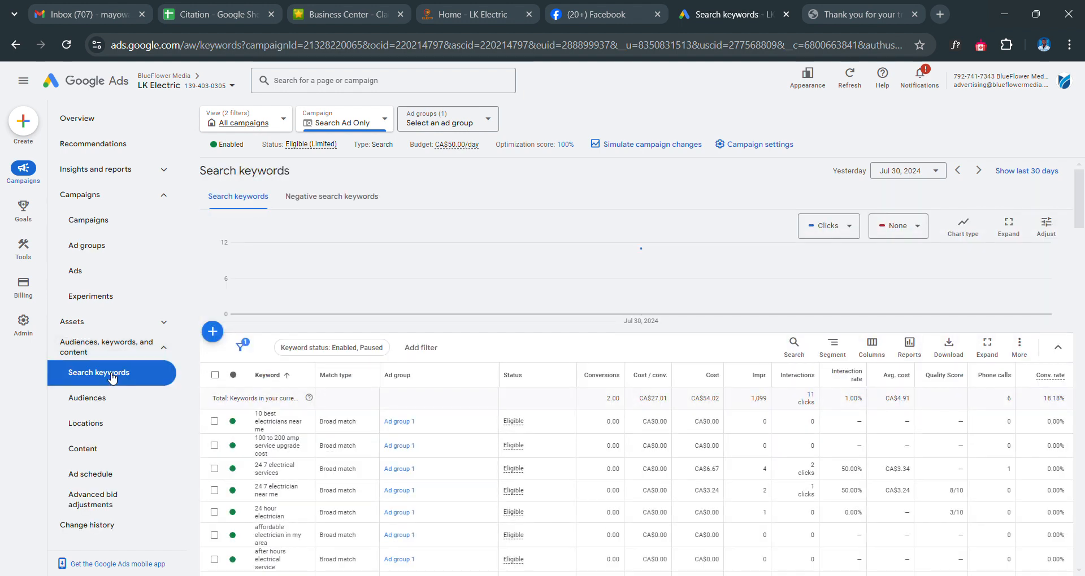
pyautogui.moveTo(1084, 201)
pyautogui.mouseDown()
pyautogui.moveTo(1084, 217)
pyautogui.moveTo(1081, 199)
pyautogui.mouseUp()
pyautogui.scroll(-15, 1083, 243)
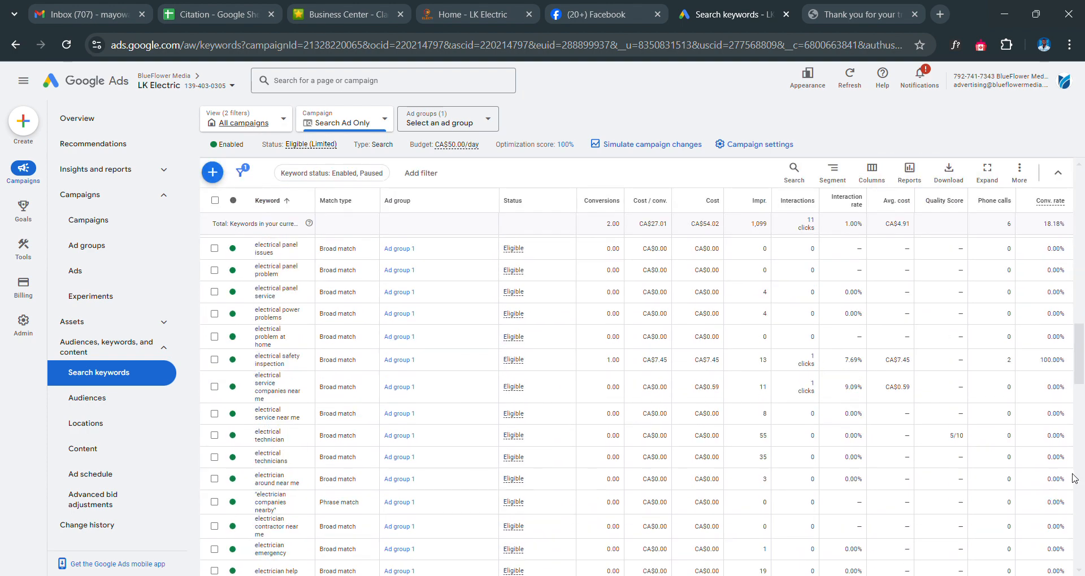
pyautogui.scroll(15, 1079, 314)
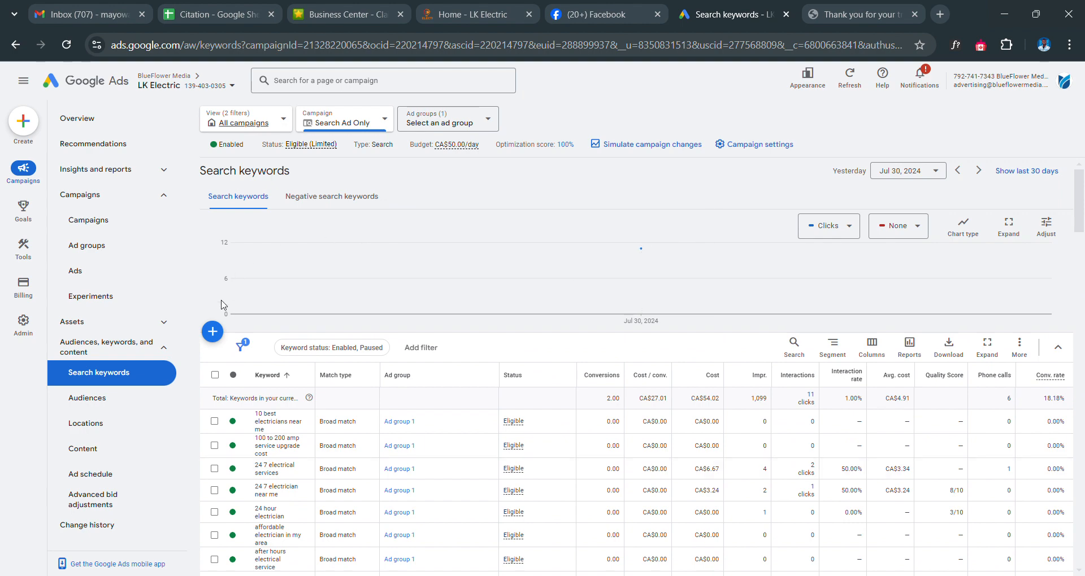
# Start adding keywords to Ad group 1, entering "new keyword" and "new keyword 2" on separate lines
pyautogui.click(213, 332)
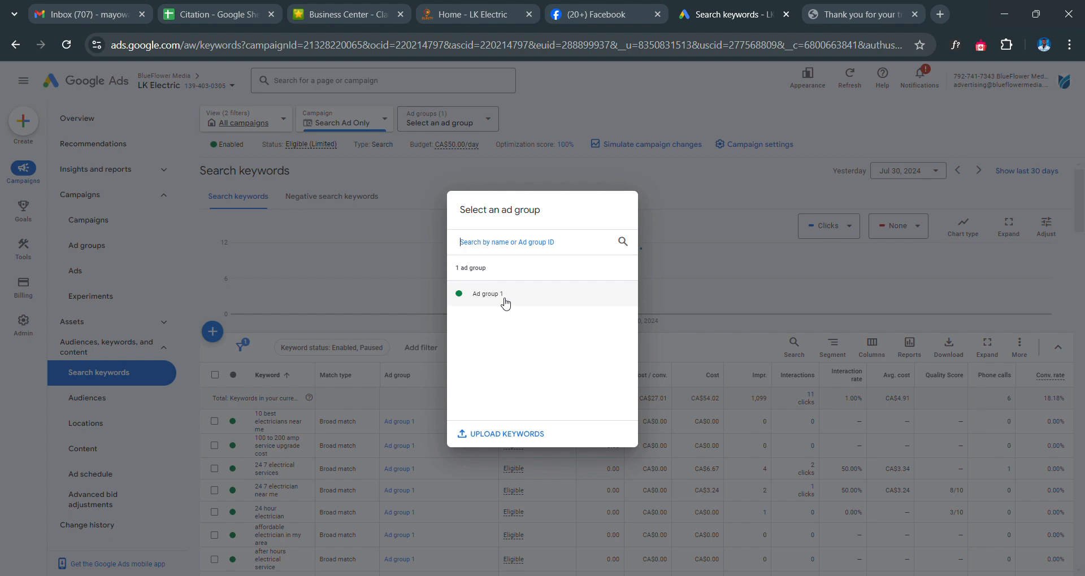
pyautogui.click(506, 303)
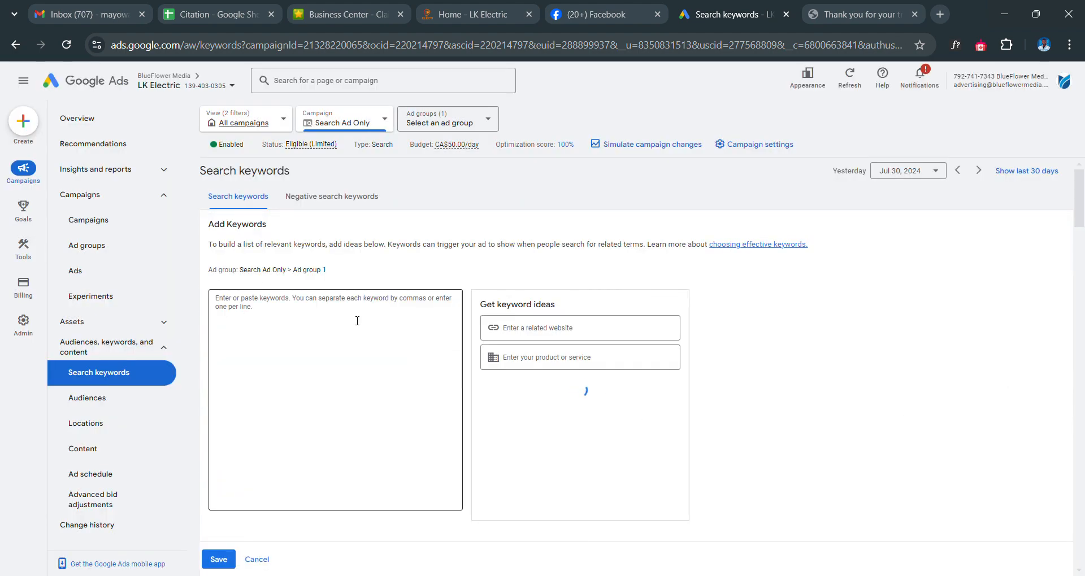
pyautogui.click(276, 319)
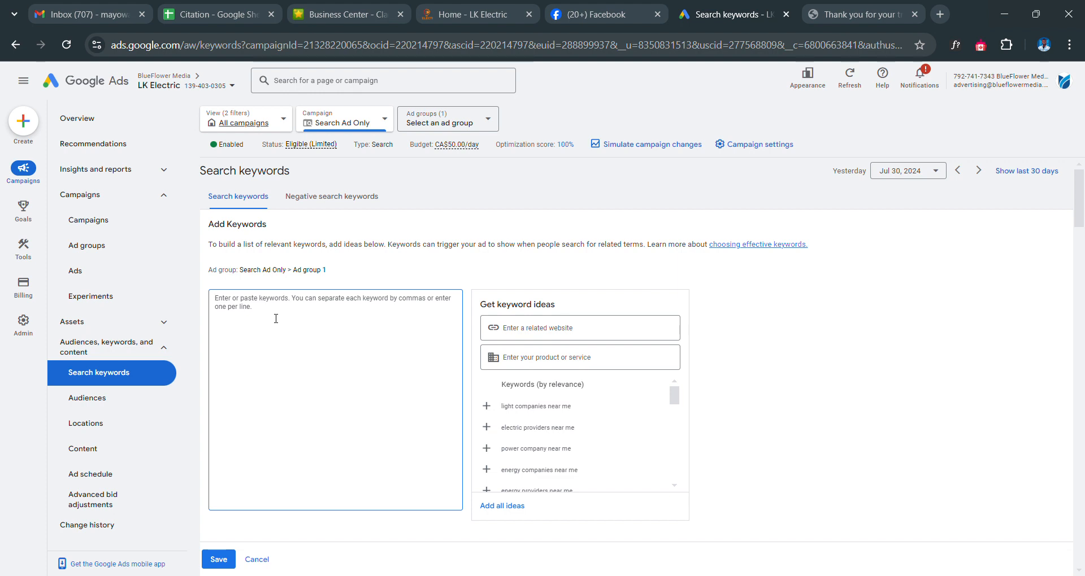
pyautogui.write('new keyword 2')
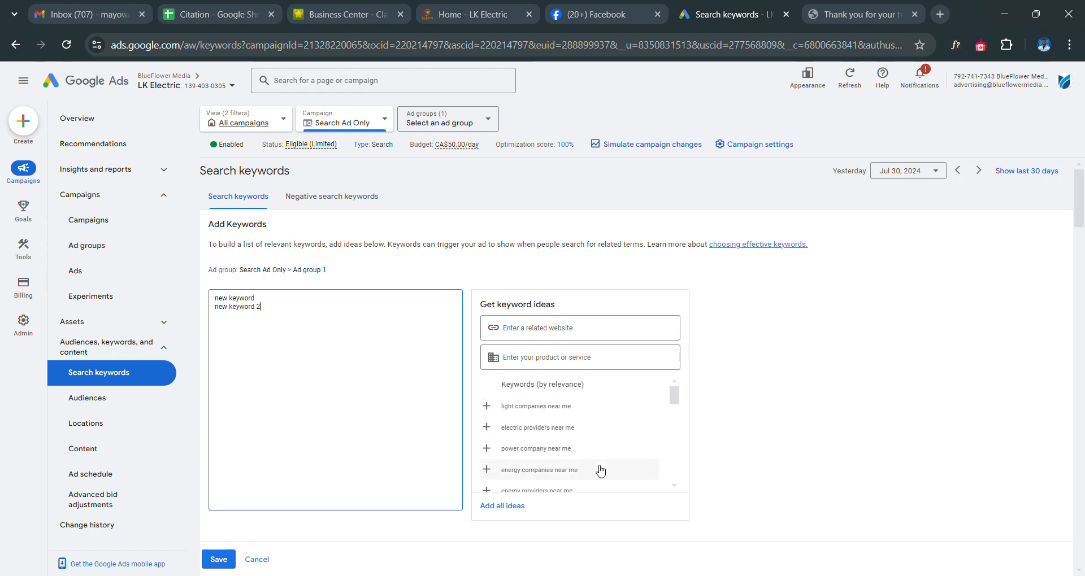
# Add the suggested keywords "electrician near me open now" and "24 7 emergency electrician near me" from the keyword ideas
pyautogui.moveTo(679, 403); pyautogui.dragTo(673, 428)
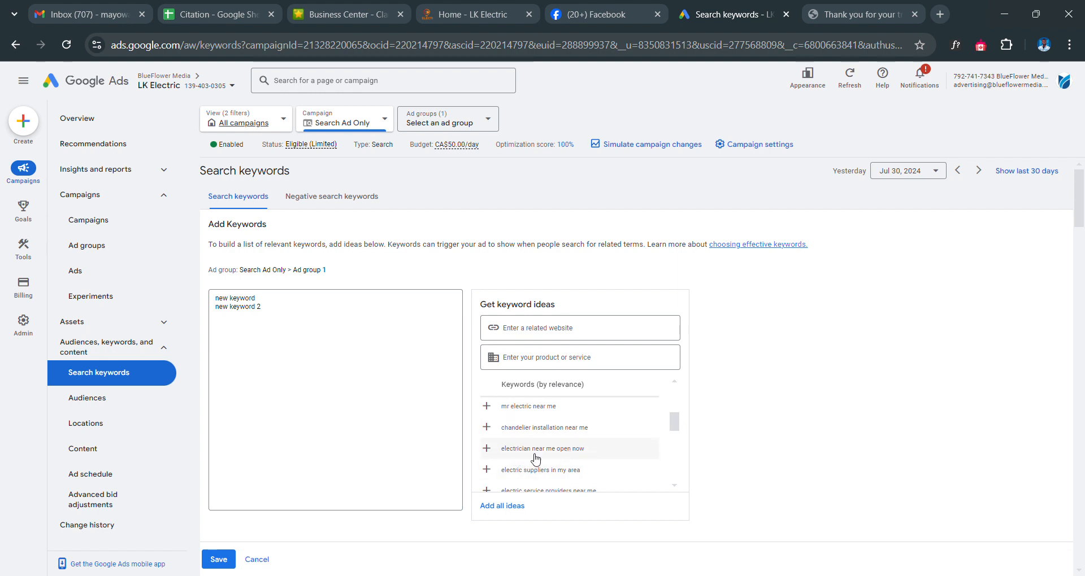
pyautogui.click(486, 449)
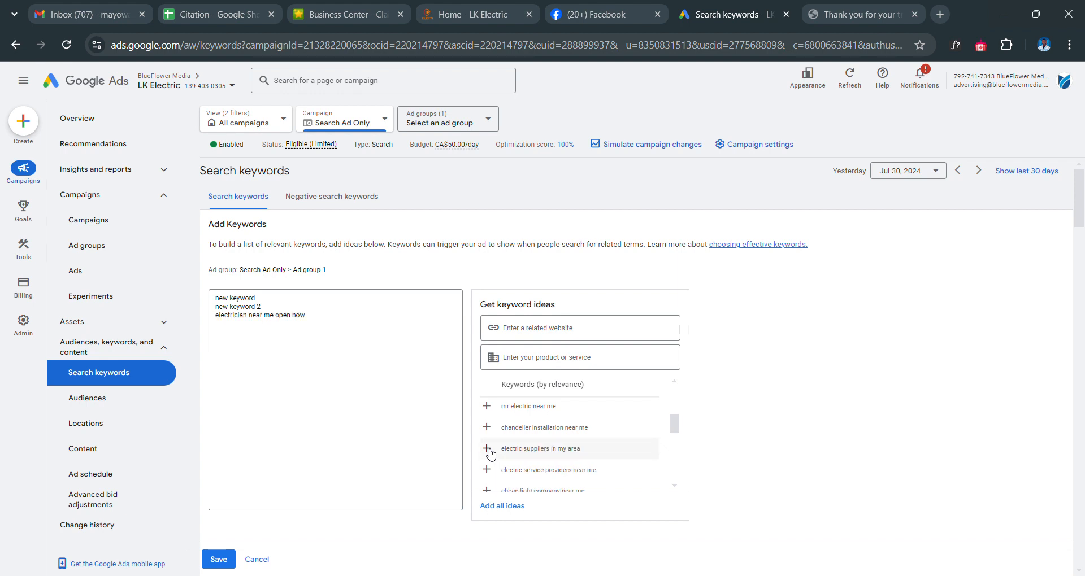
pyautogui.moveTo(678, 433); pyautogui.dragTo(667, 464)
pyautogui.scroll(-2, 665, 460)
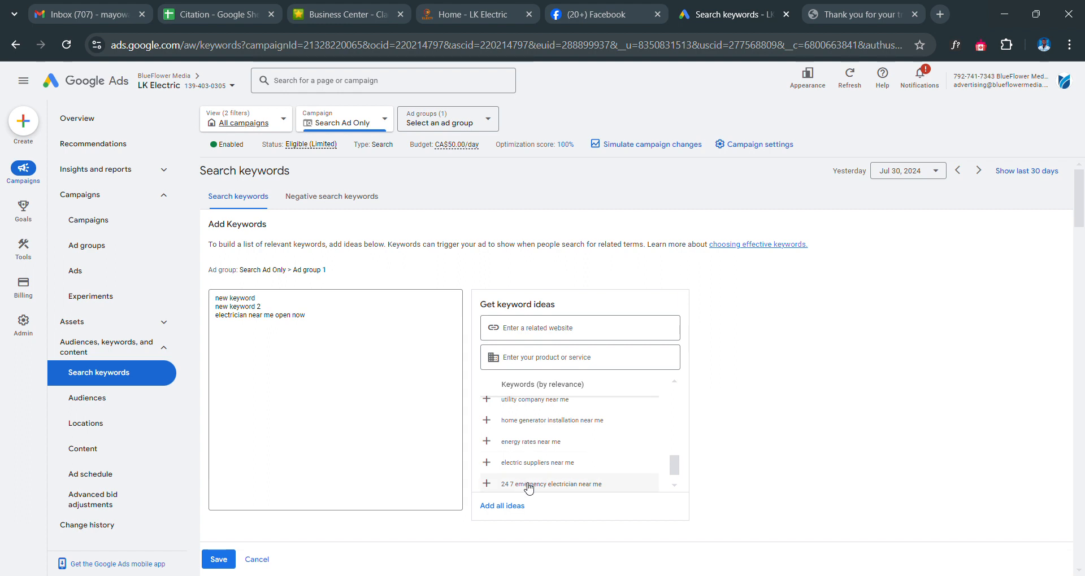
pyautogui.click(487, 484)
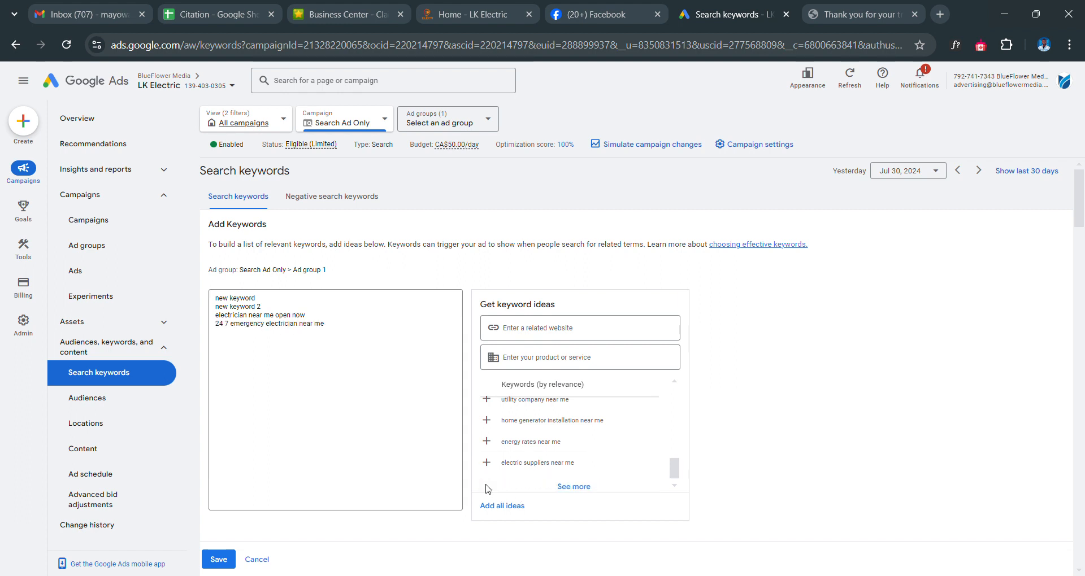
# Remove the placeholder entries "new keyword" and "new keyword 2" along with their blank line, and save the remaining keywords
pyautogui.moveTo(264, 311); pyautogui.dragTo(223, 301)
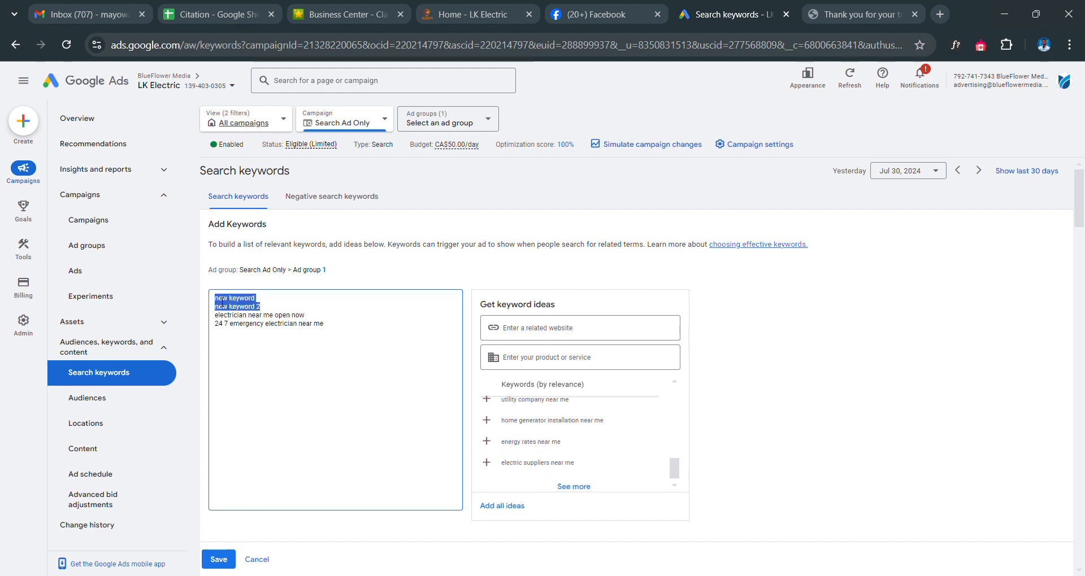
pyautogui.press('BackSpace')
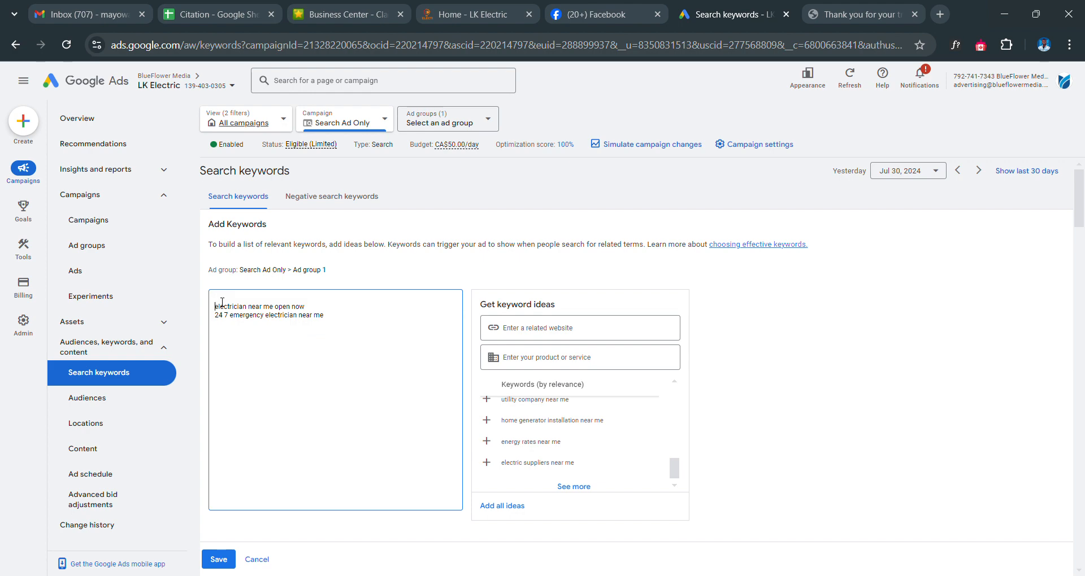
pyautogui.press('Delete')
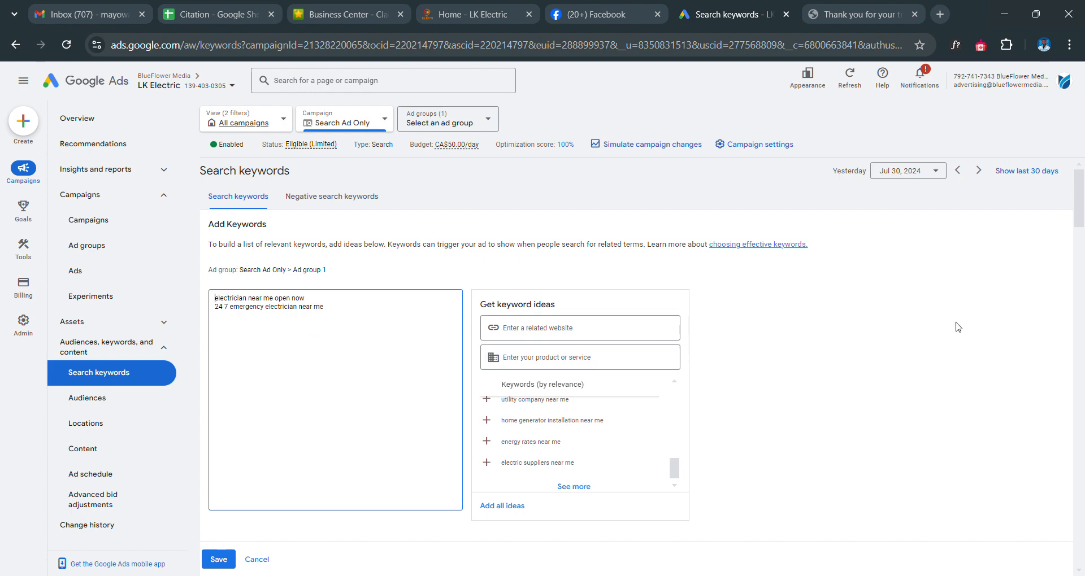
pyautogui.moveTo(1079, 200)
pyautogui.mouseDown()
pyautogui.moveTo(1079, 235)
pyautogui.moveTo(1078, 210)
pyautogui.mouseUp()
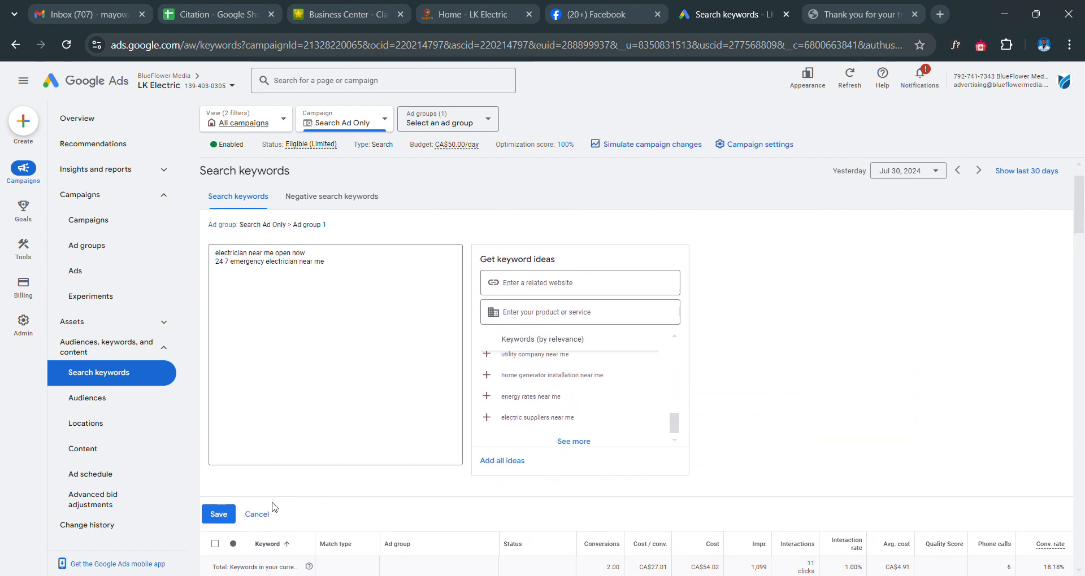
pyautogui.click(220, 515)
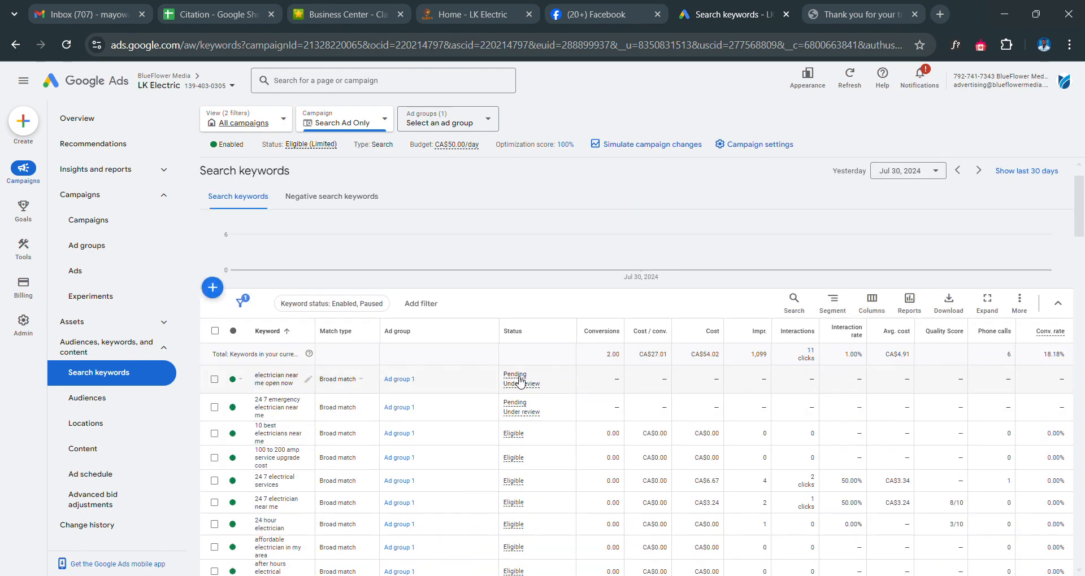
pyautogui.moveTo(524, 408)
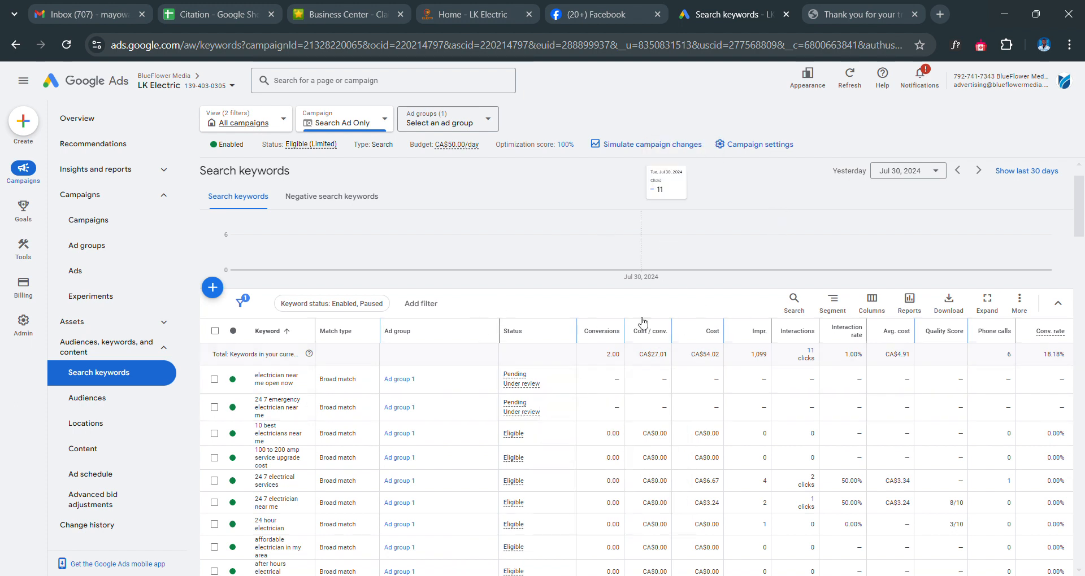
# Return to the list of all campaigns and open the search keywords of the (Search-CallOnly) campaign
pyautogui.click(249, 127)
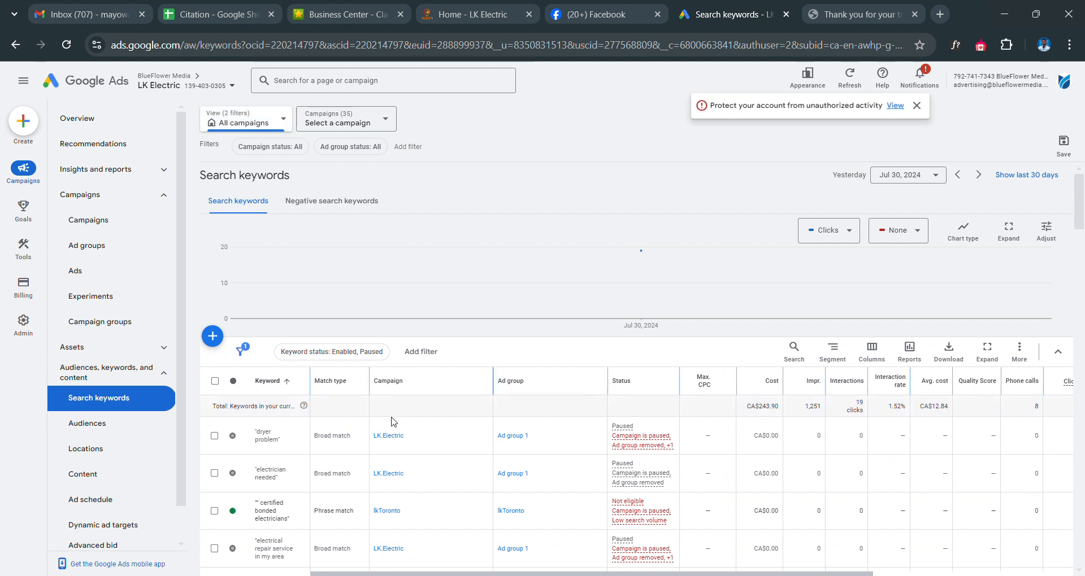
pyautogui.click(123, 229)
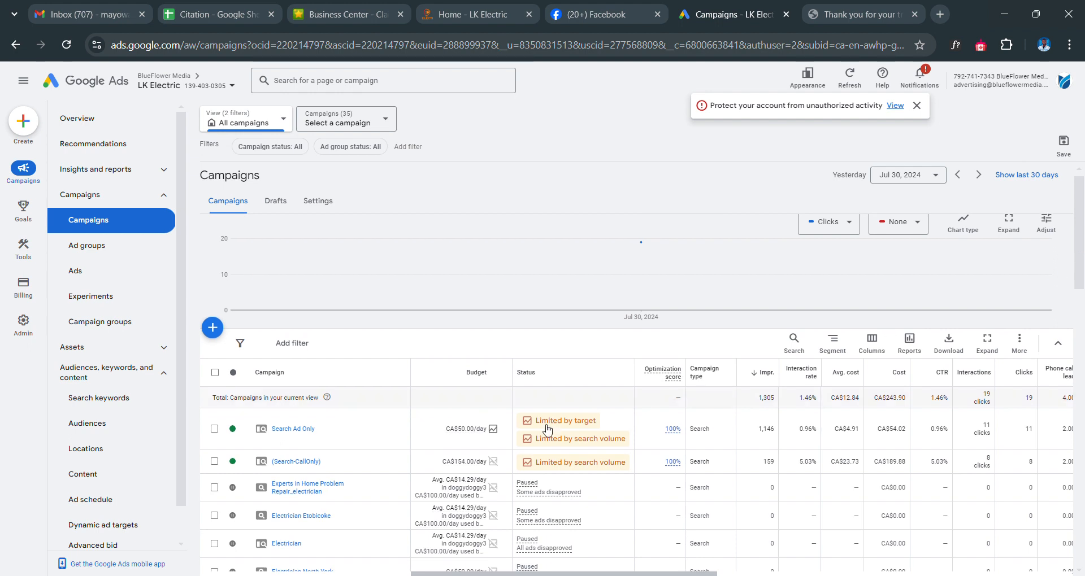
pyautogui.click(292, 462)
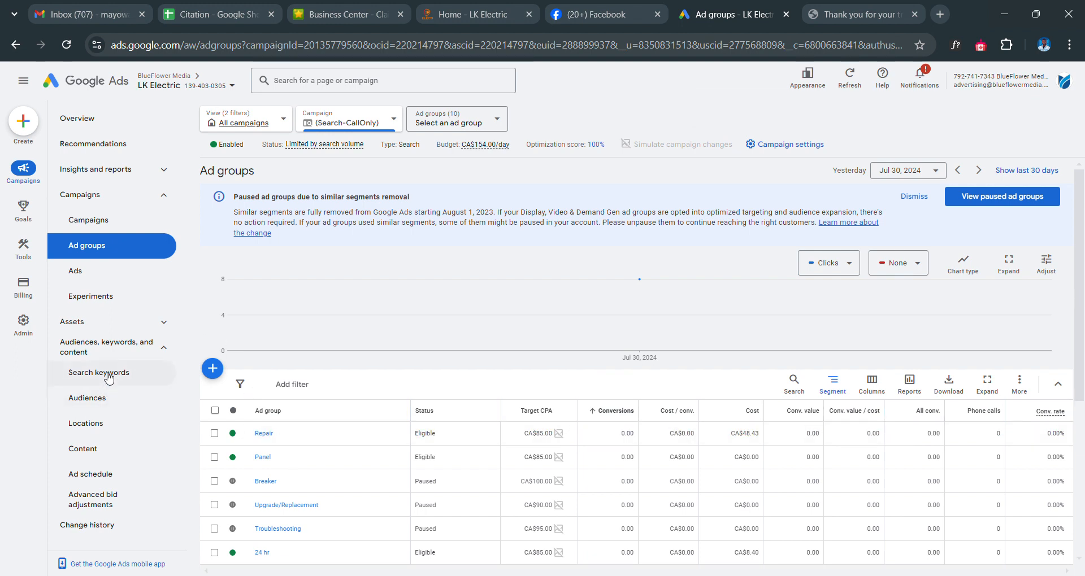
pyautogui.click(109, 374)
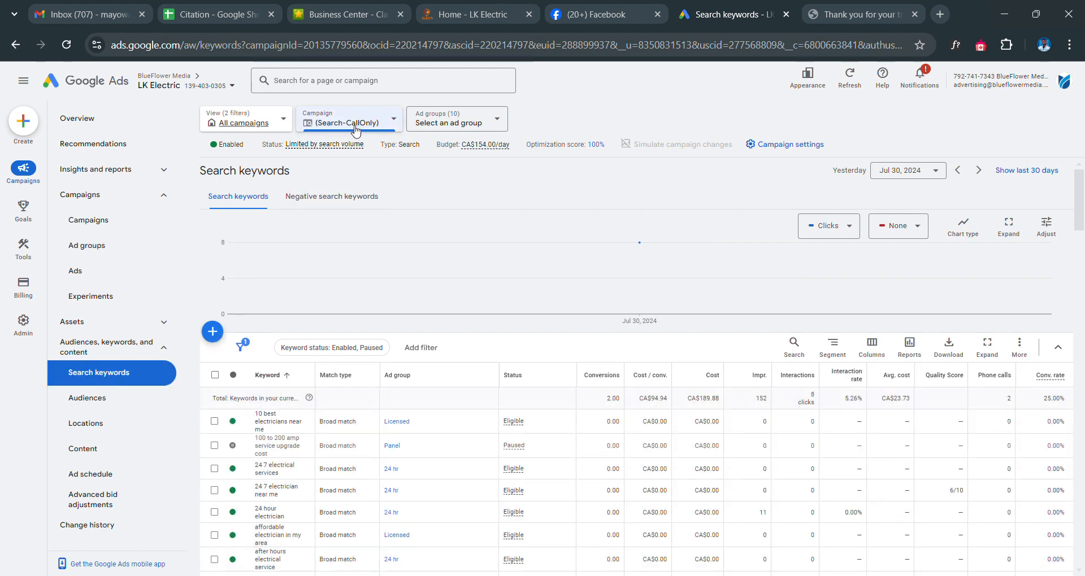
pyautogui.click(212, 332)
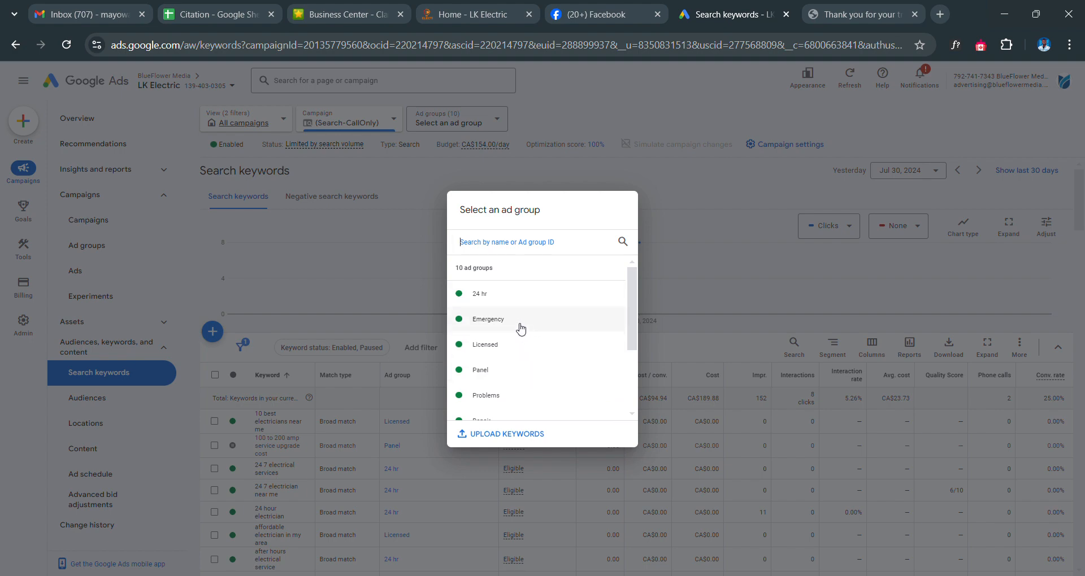
pyautogui.click(488, 320)
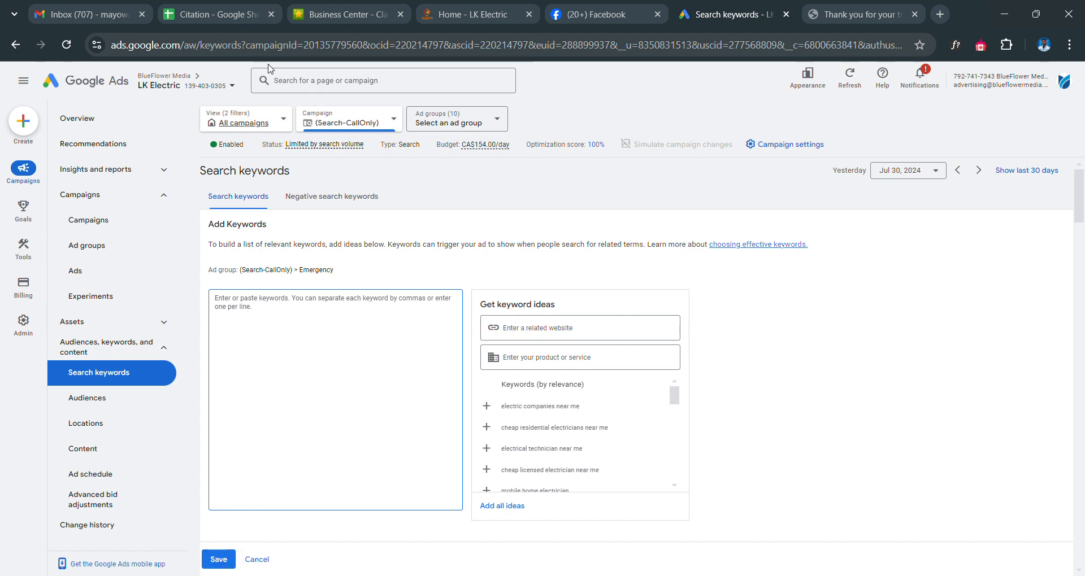
pyautogui.click(254, 560)
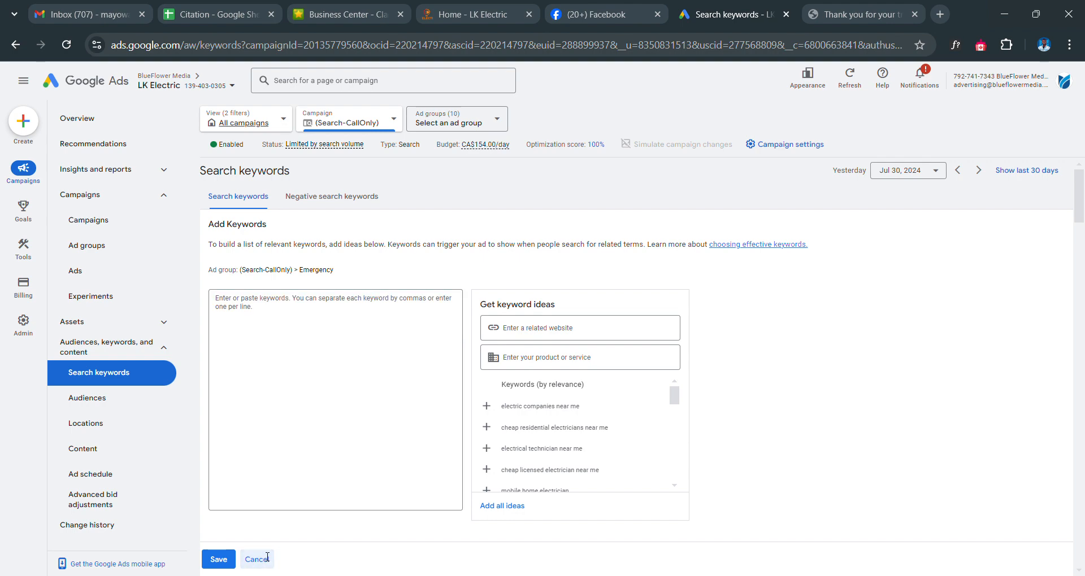
# Leave the (Search-CallOnly) campaign and go back to the overview list of all campaigns
pyautogui.click(249, 125)
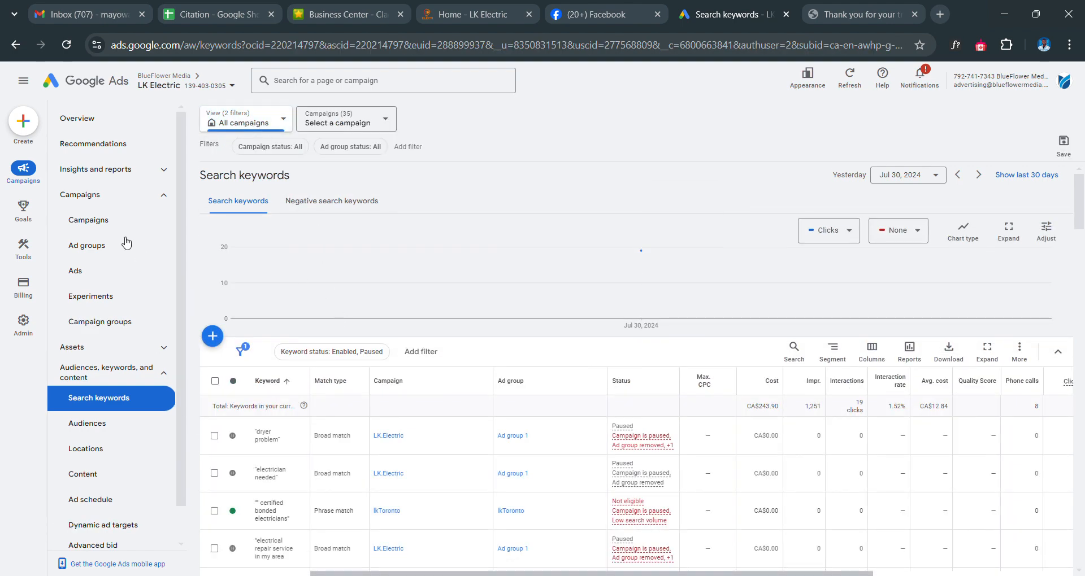
pyautogui.click(109, 226)
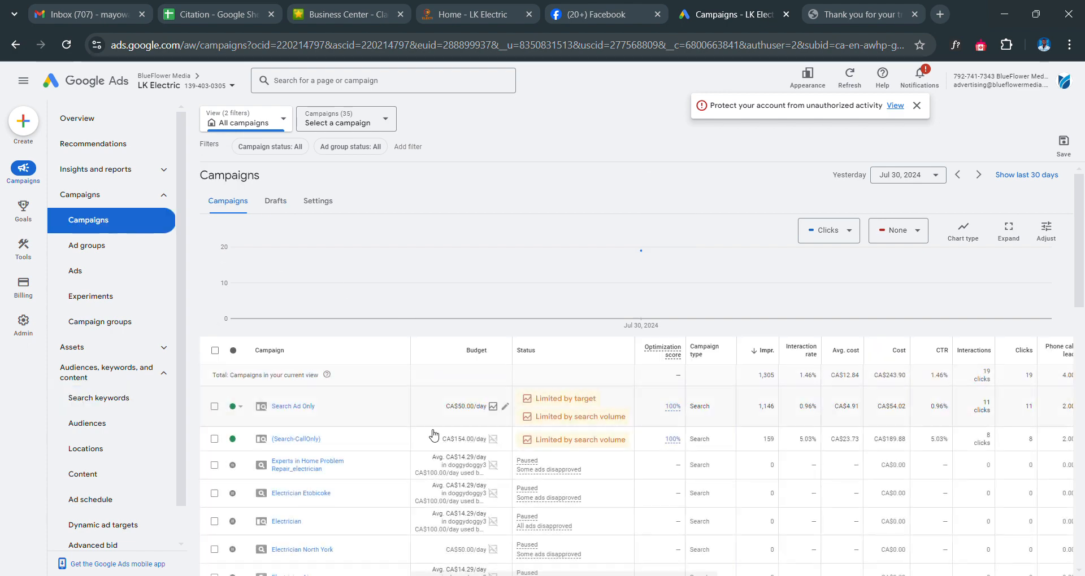